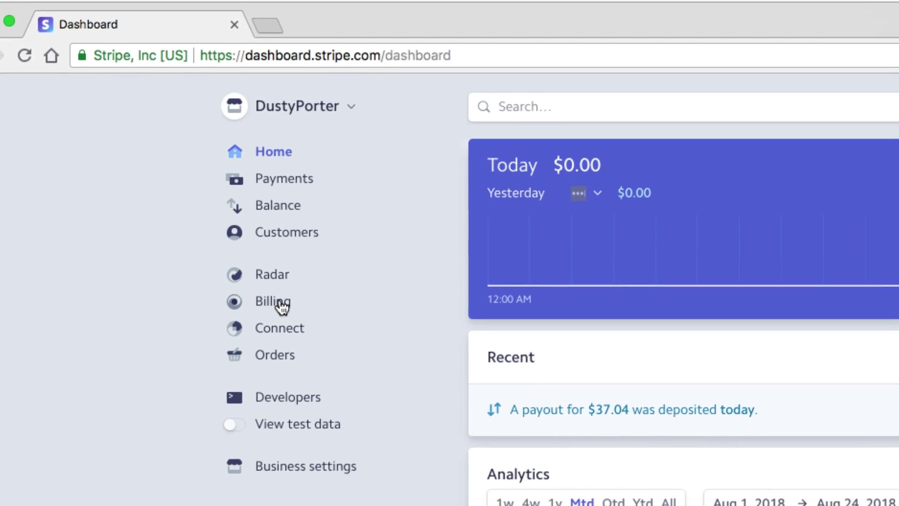
# Start a new invoice from the Billing invoices list, closing the customer picker without choosing anyone.
pyautogui.click(334, 326)
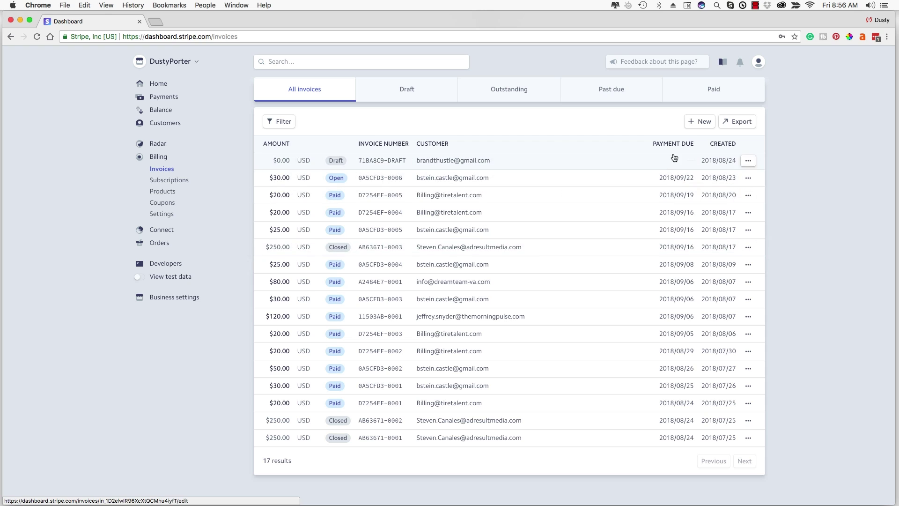
pyautogui.click(701, 123)
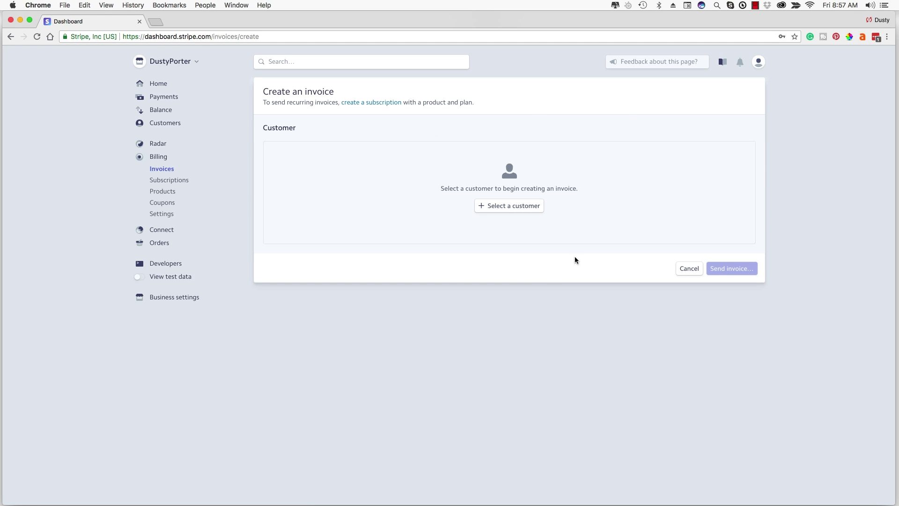
pyautogui.click(501, 205)
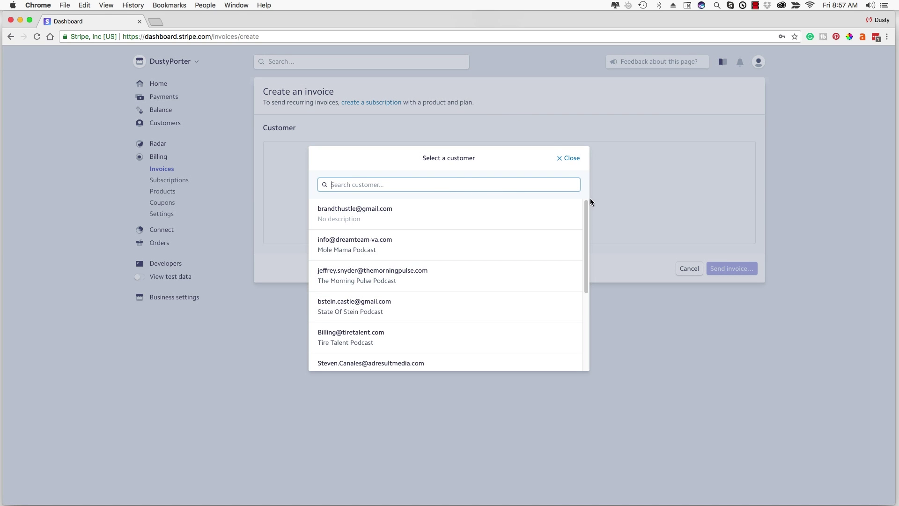
pyautogui.click(574, 161)
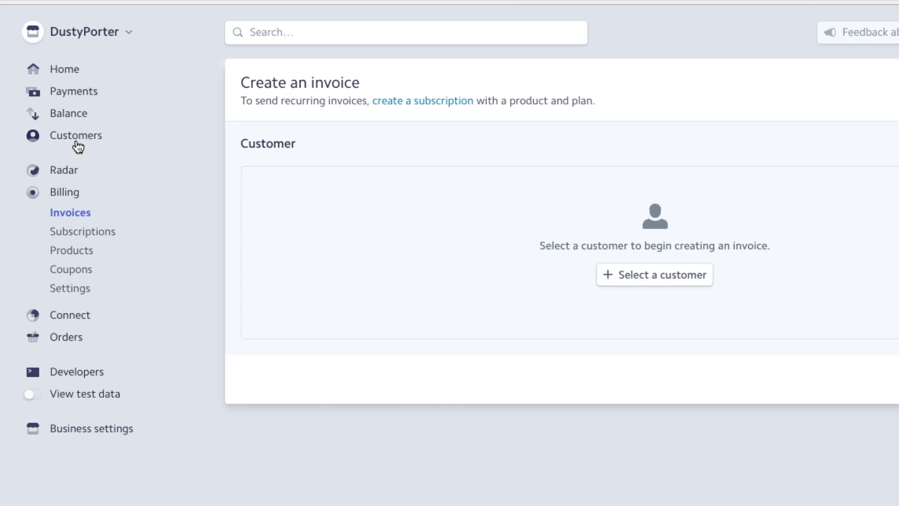
# Create a customer with the buyer's e-mail address and the description 'Who the buyer is'.
pyautogui.click(77, 141)
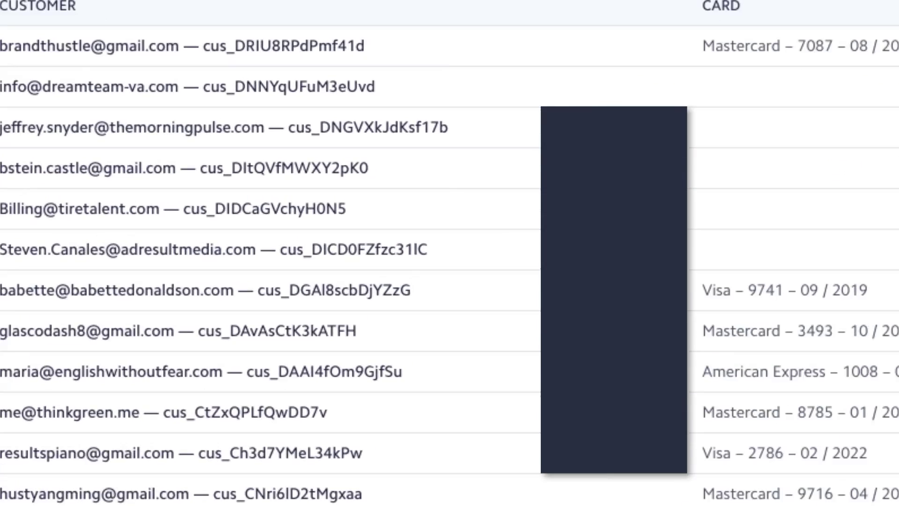
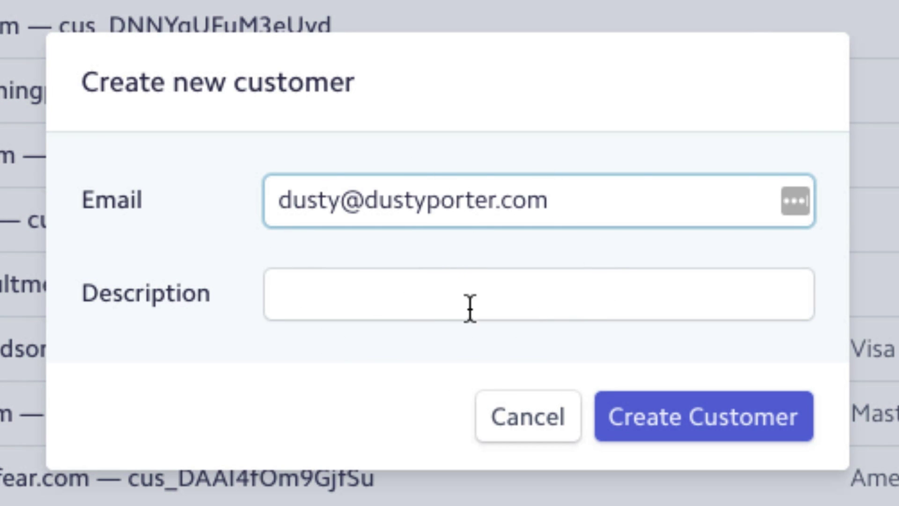
pyautogui.click(361, 296)
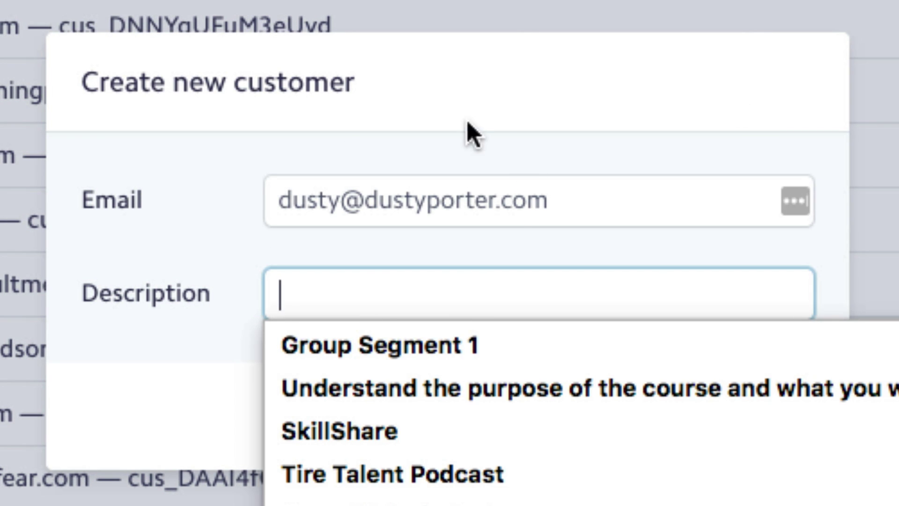
pyautogui.click(469, 135)
pyautogui.click(331, 295)
pyautogui.write('Who the buyer ')
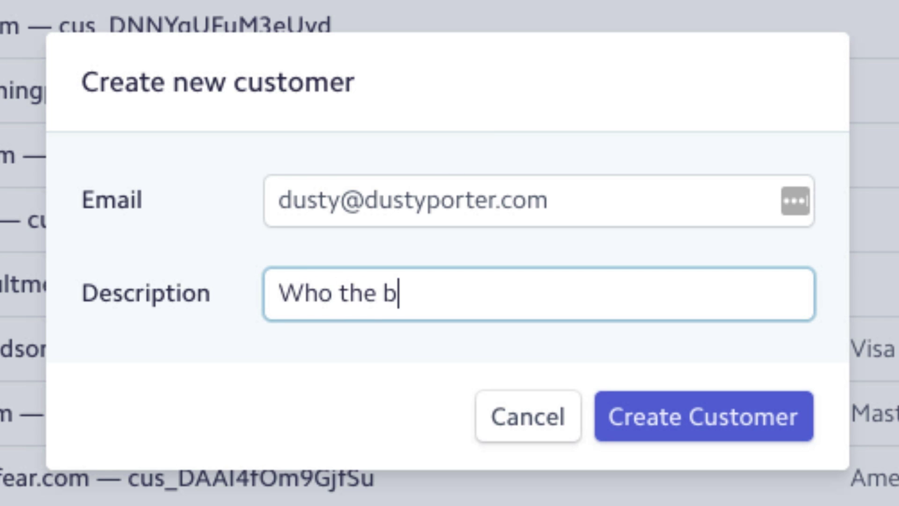
pyautogui.write('is')
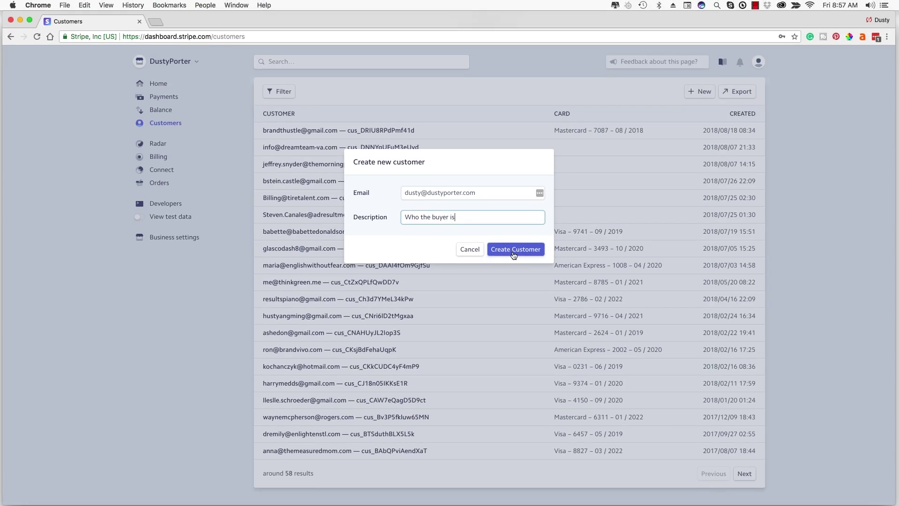
pyautogui.click(519, 249)
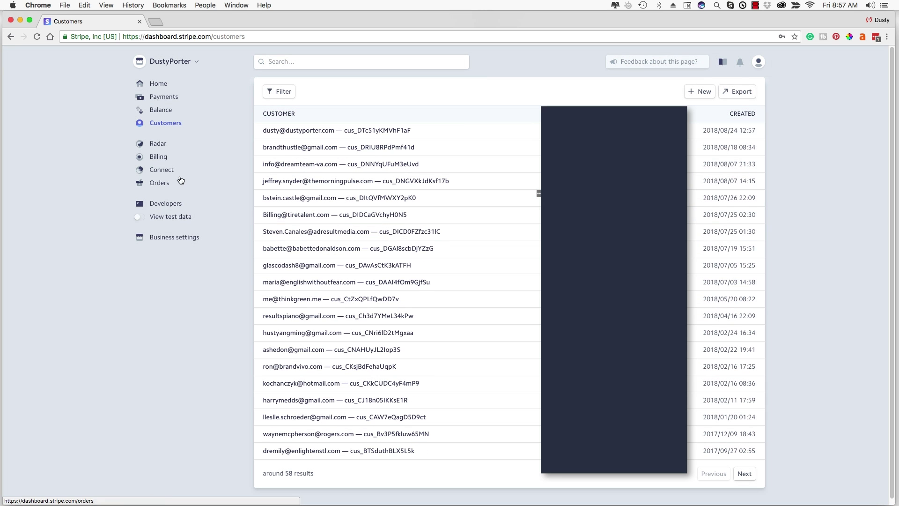
# Create a new invoice billed to the customer described 'Who the buyer is'.
pyautogui.click(159, 157)
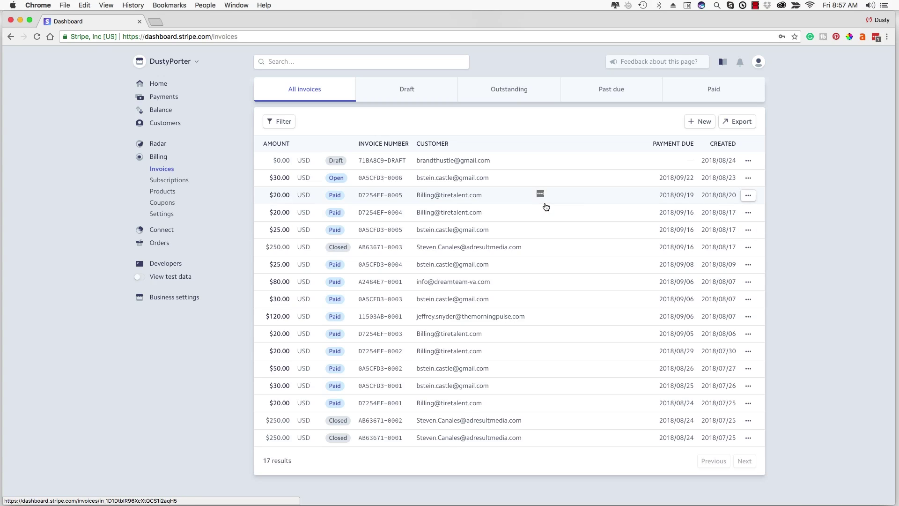
pyautogui.click(700, 123)
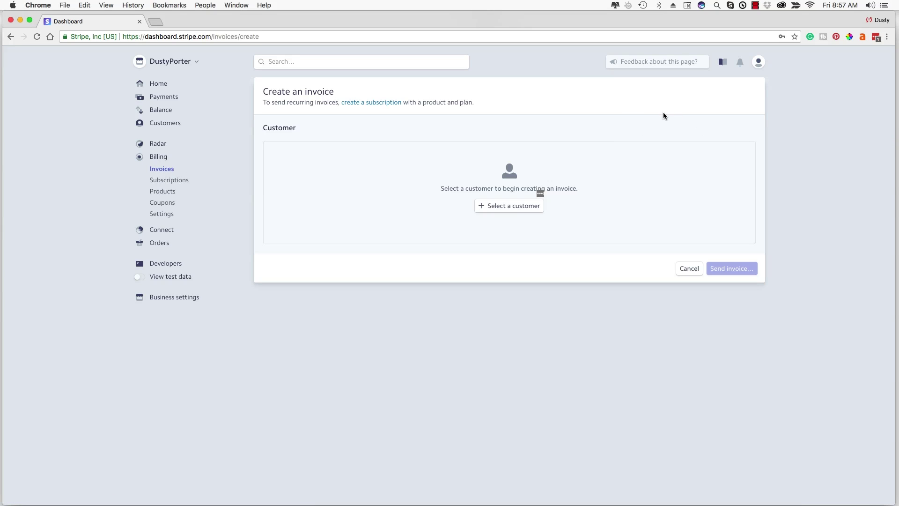
pyautogui.click(491, 205)
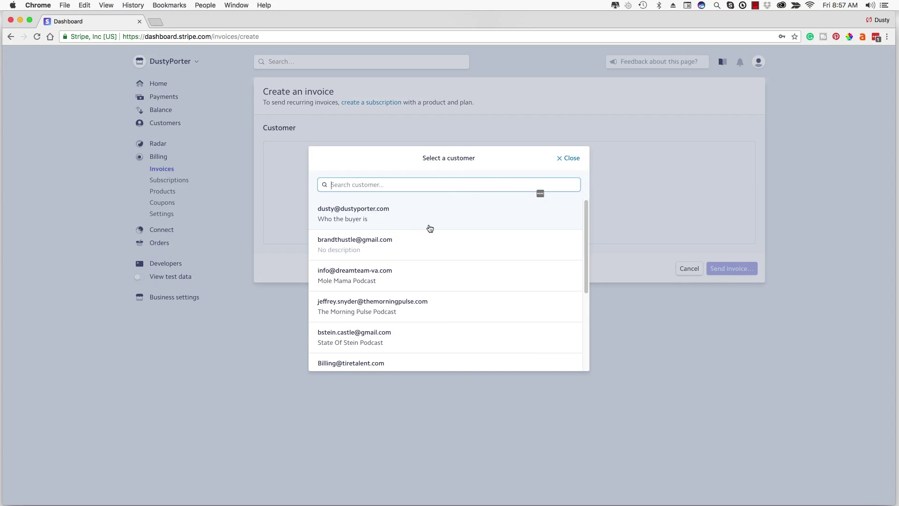
pyautogui.click(377, 215)
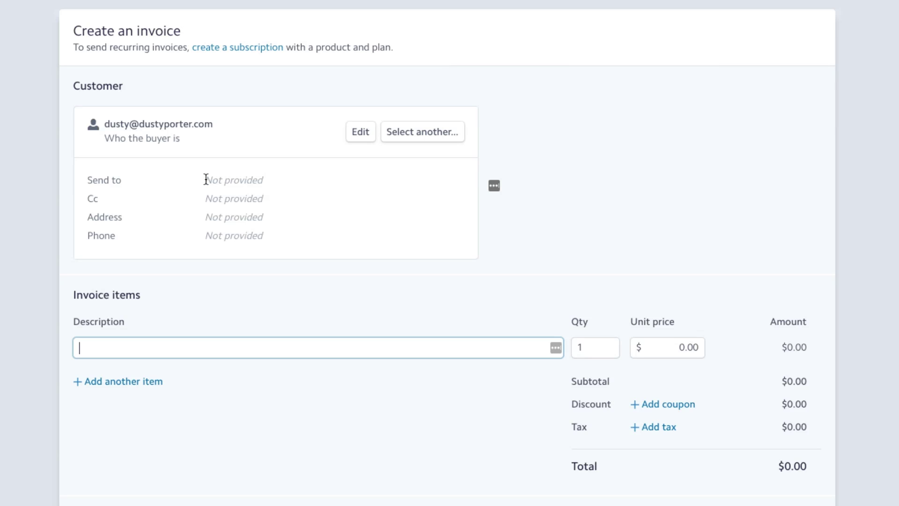
# Fill the first line item: description HERE, quantity 3, unit price $20.00, totalling $60.00.
pyautogui.scroll(-2, 249, 474)
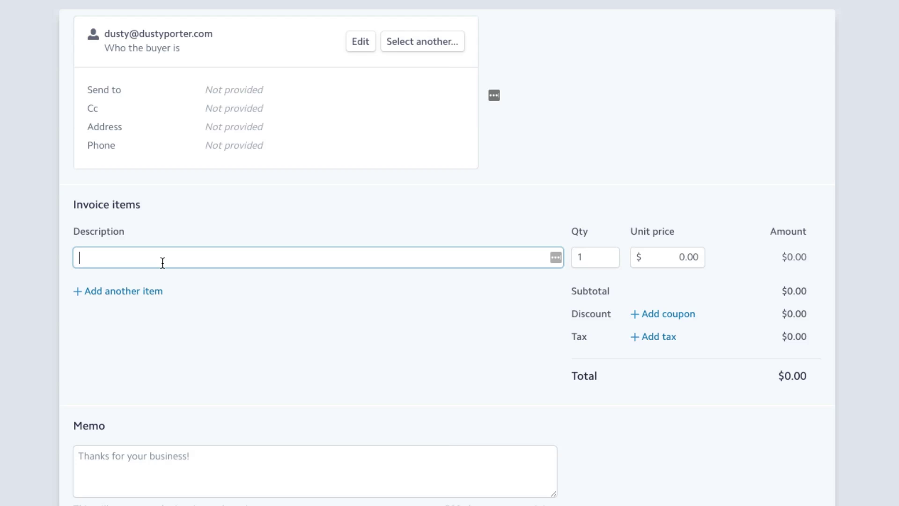
pyautogui.write('HERE')
pyautogui.click(608, 261)
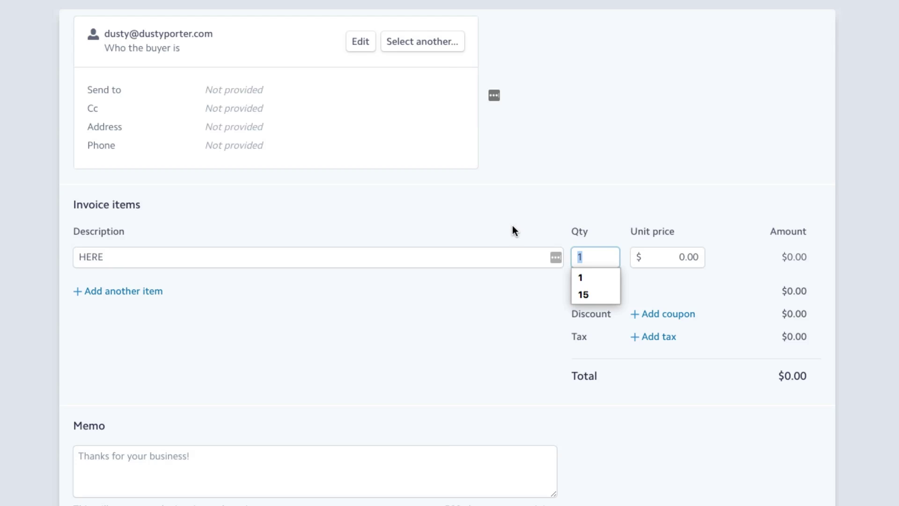
pyautogui.write('3')
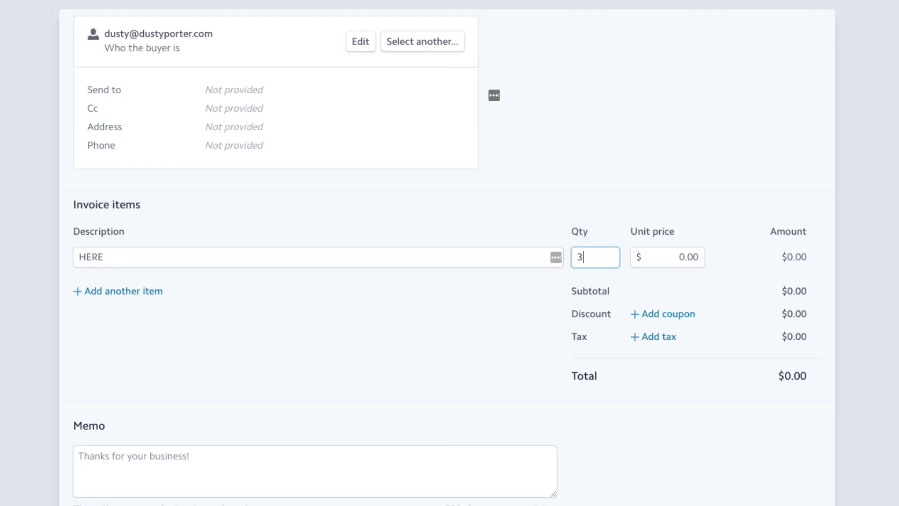
pyautogui.click(668, 253)
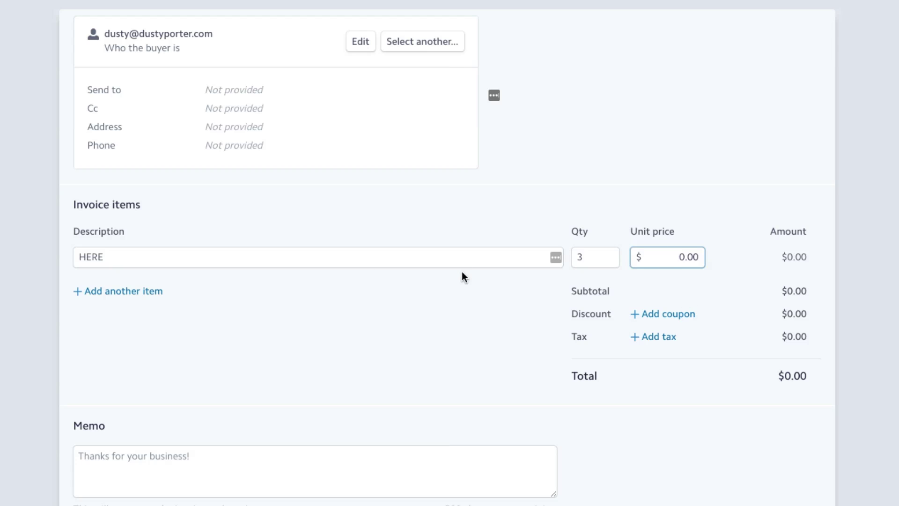
pyautogui.hotkey('ctrl', 'a')
pyautogui.write('20.00')
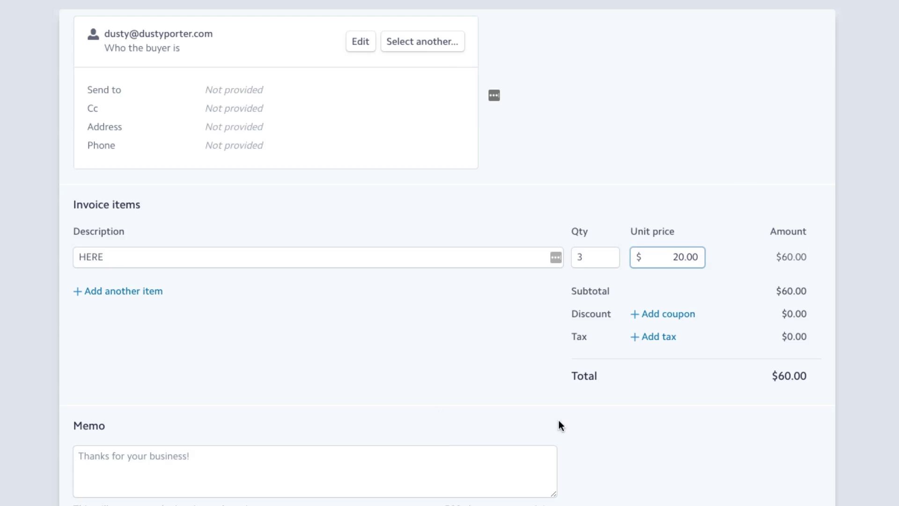
pyautogui.moveTo(566, 375); pyautogui.dragTo(823, 375)
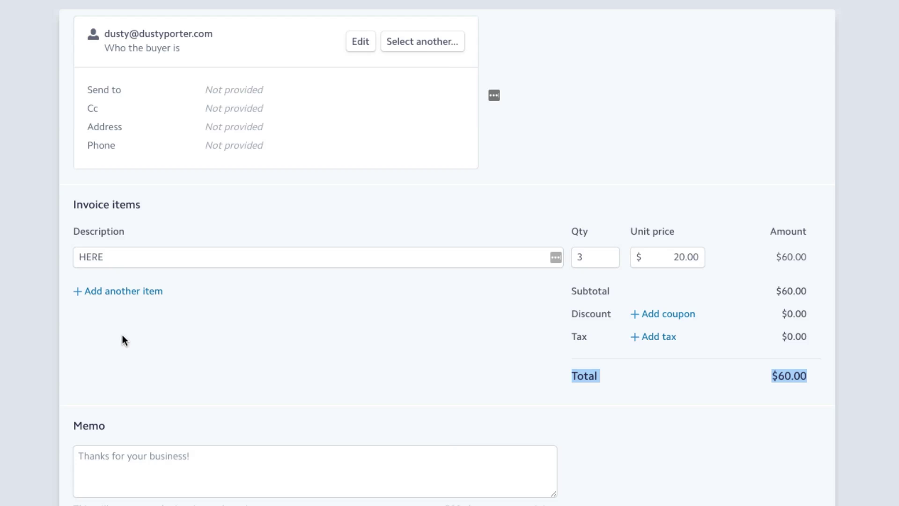
# Add a second line item 'HERE 2' with quantity 2 at $50.00, then check coupons (none available).
pyautogui.click(115, 292)
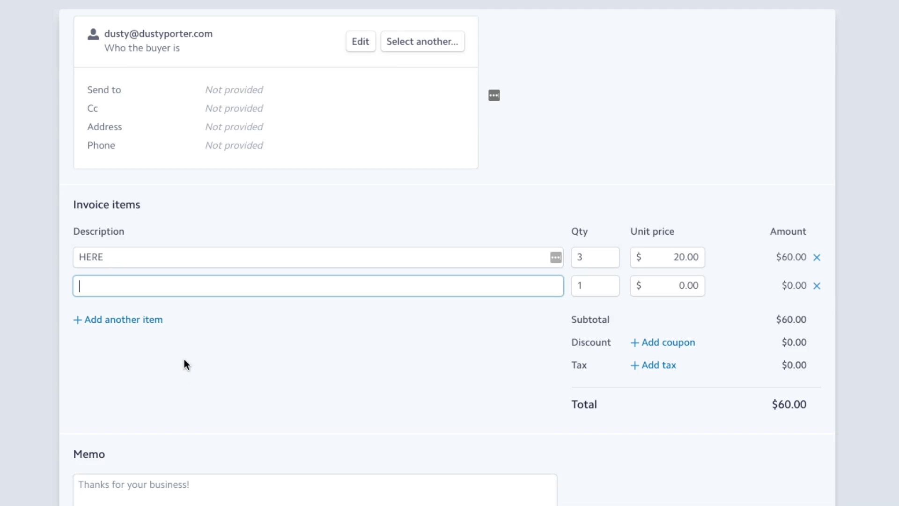
pyautogui.write('HERE 2')
pyautogui.doubleClick(605, 285)
pyautogui.write('2')
pyautogui.press('Tab')
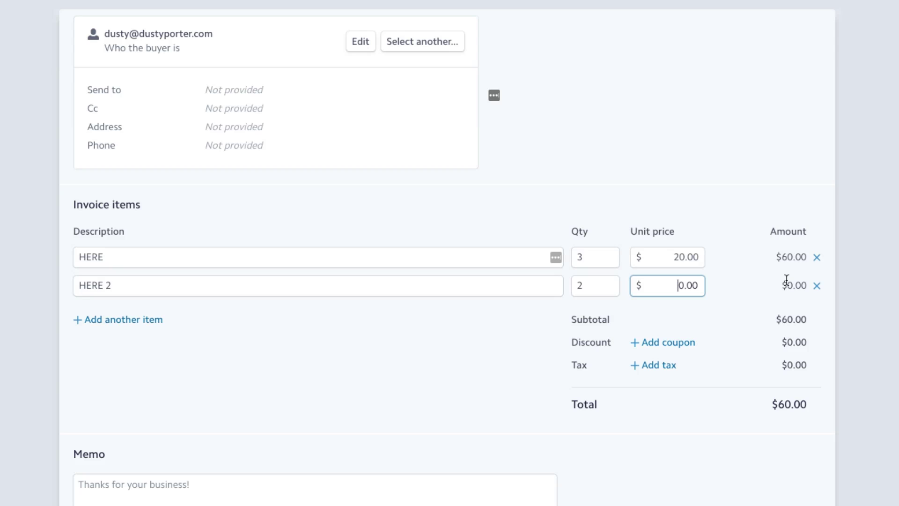
pyautogui.write('50')
pyautogui.click(448, 382)
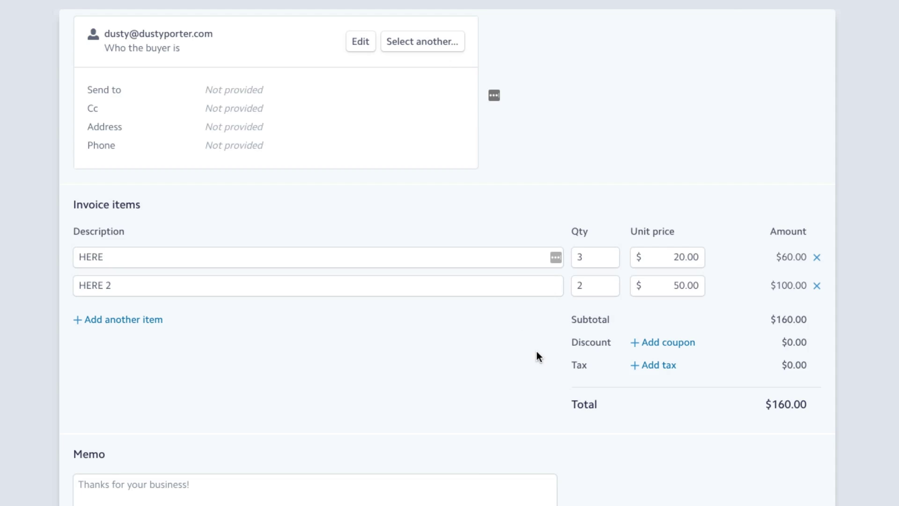
pyautogui.click(670, 345)
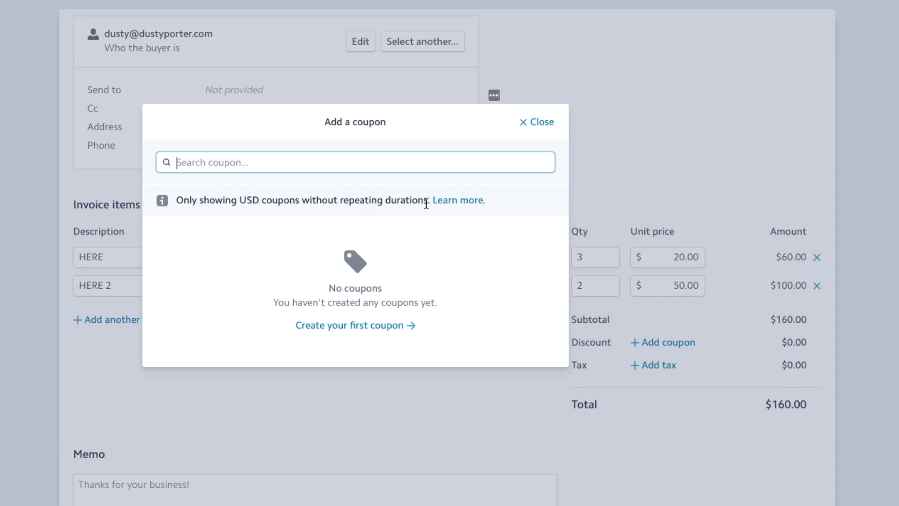
pyautogui.click(539, 129)
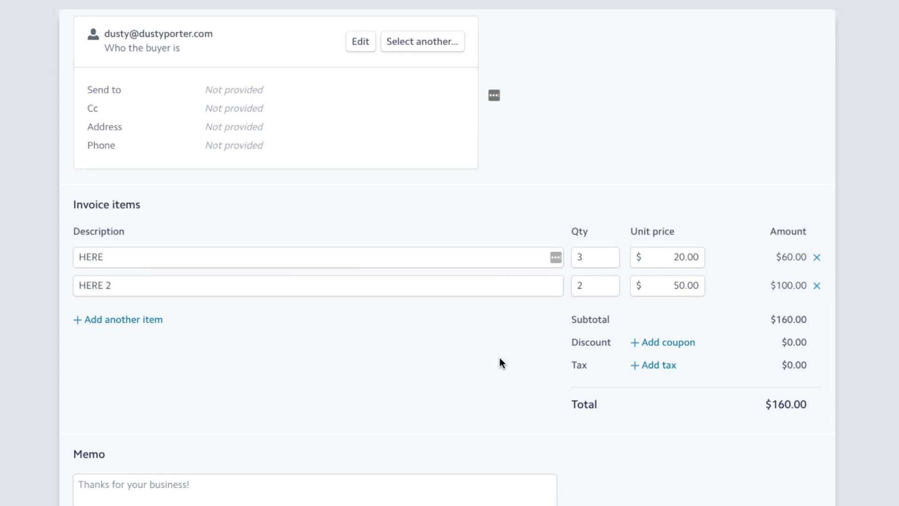
# Add a 7% tax of $11.20 for a $171.20 total, then place the cursor in the Memo box.
pyautogui.click(644, 364)
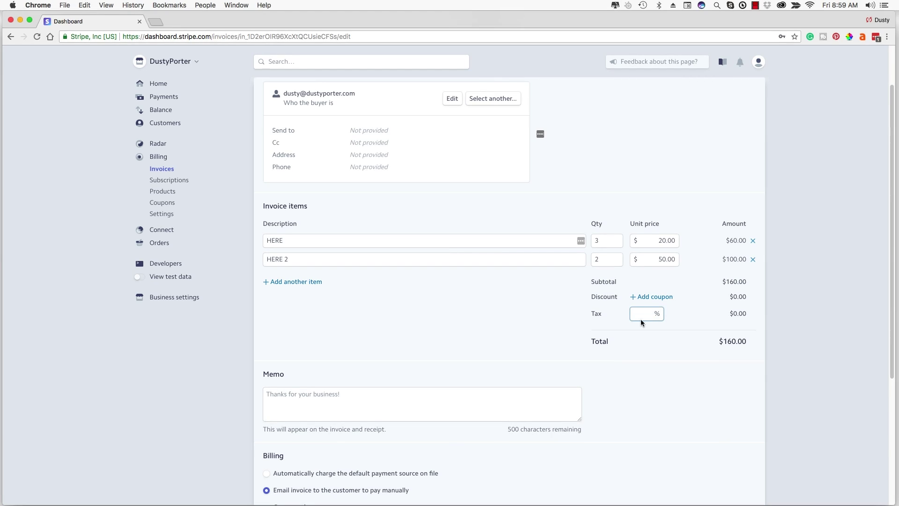
pyautogui.write('7')
pyautogui.click(679, 443)
pyautogui.scroll(-3, 483, 267)
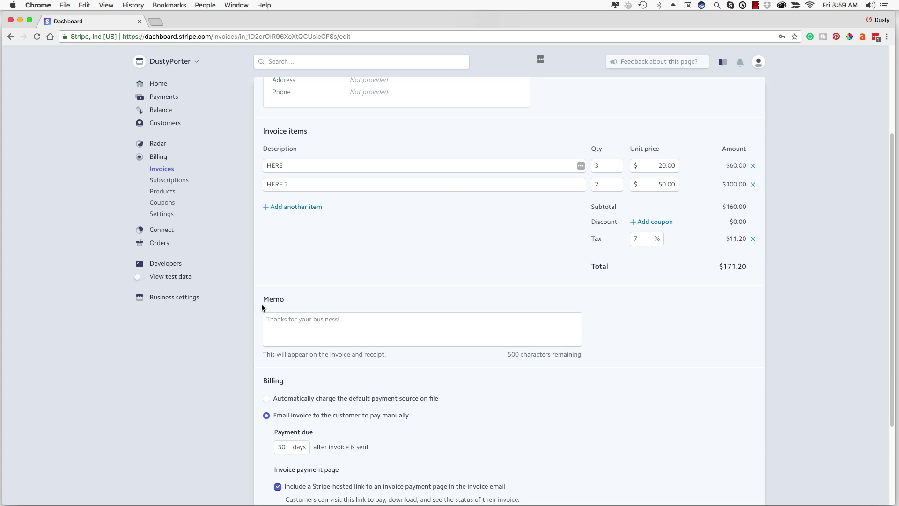
pyautogui.scroll(-4, 327, 319)
pyautogui.click(325, 237)
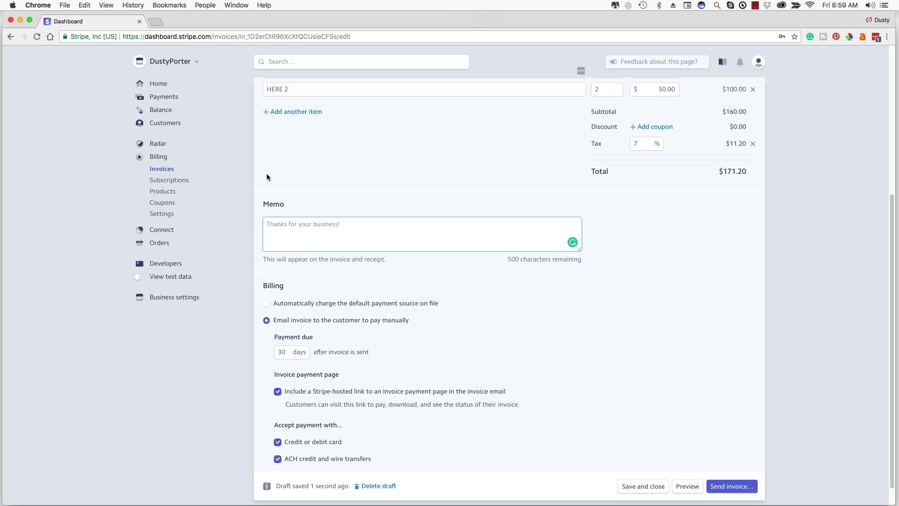
pyautogui.scroll(-1, 419, 314)
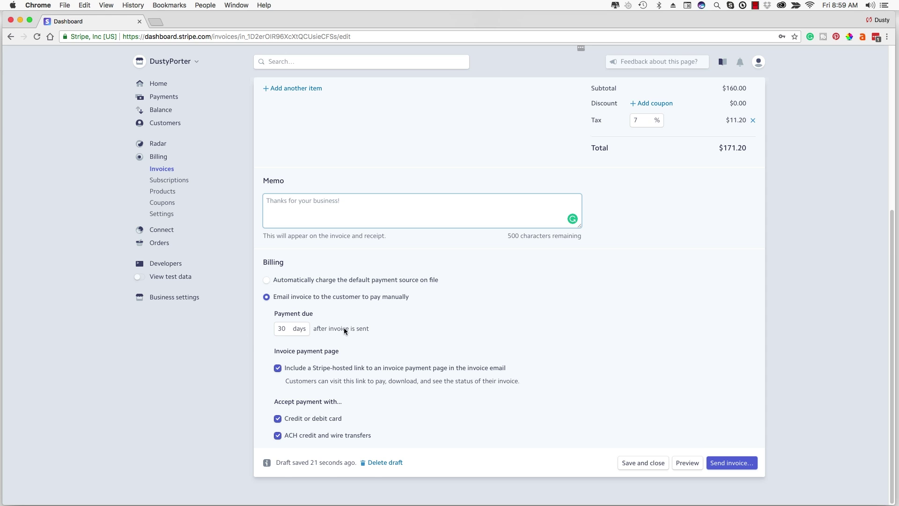
pyautogui.click(287, 329)
pyautogui.moveTo(287, 328); pyautogui.dragTo(263, 324)
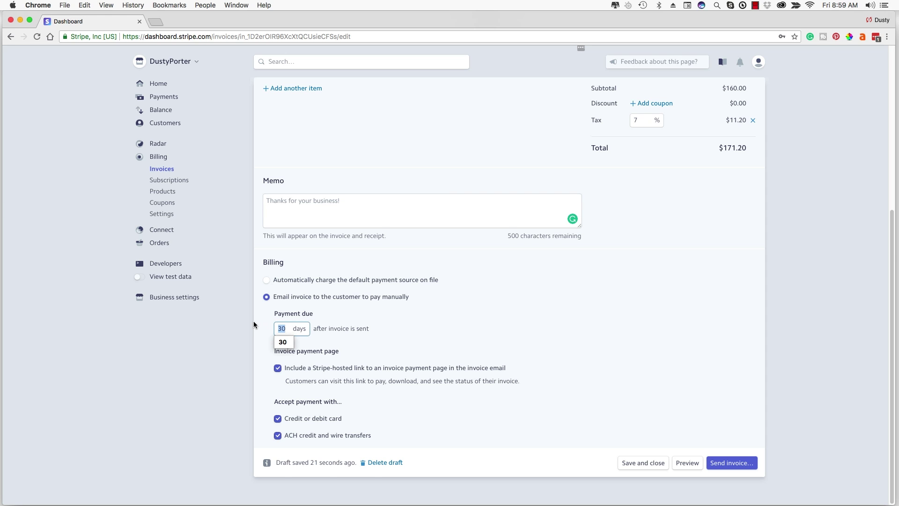
pyautogui.write('10')
pyautogui.click(287, 327)
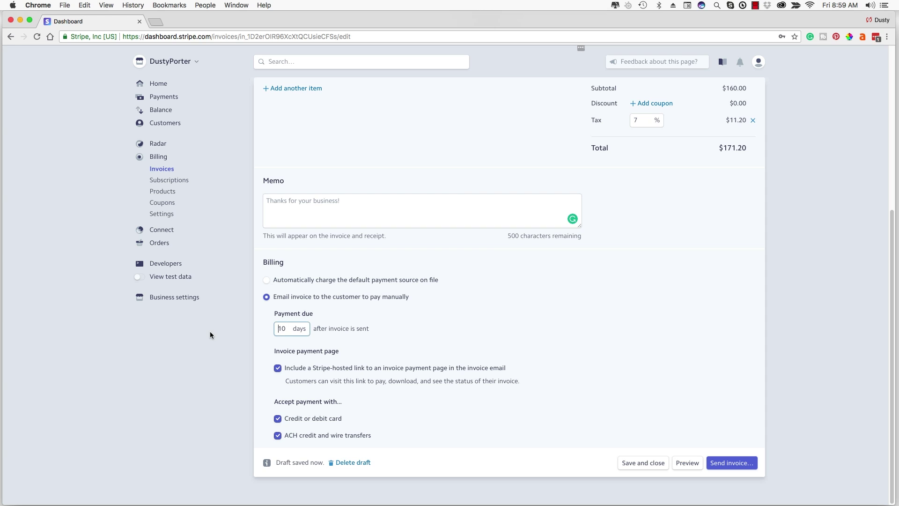
pyautogui.doubleClick(288, 327)
pyautogui.write('30')
pyautogui.click(457, 328)
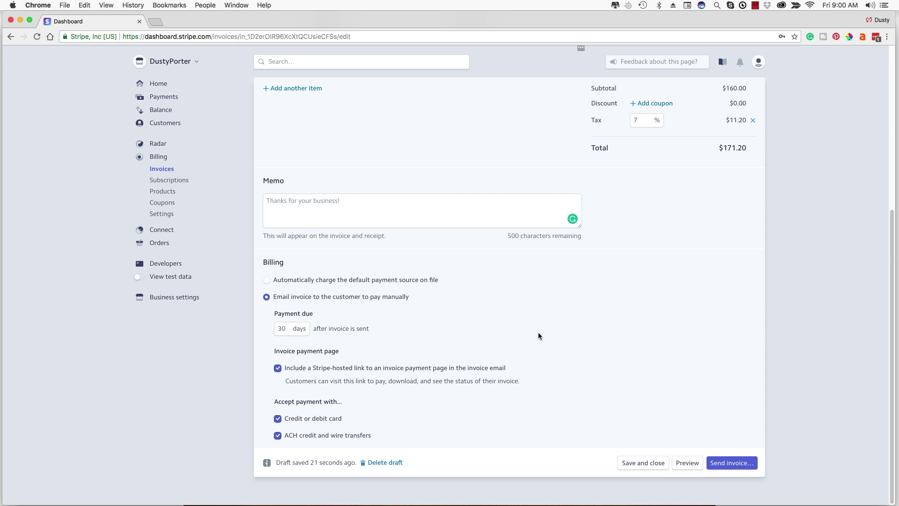
pyautogui.click(687, 463)
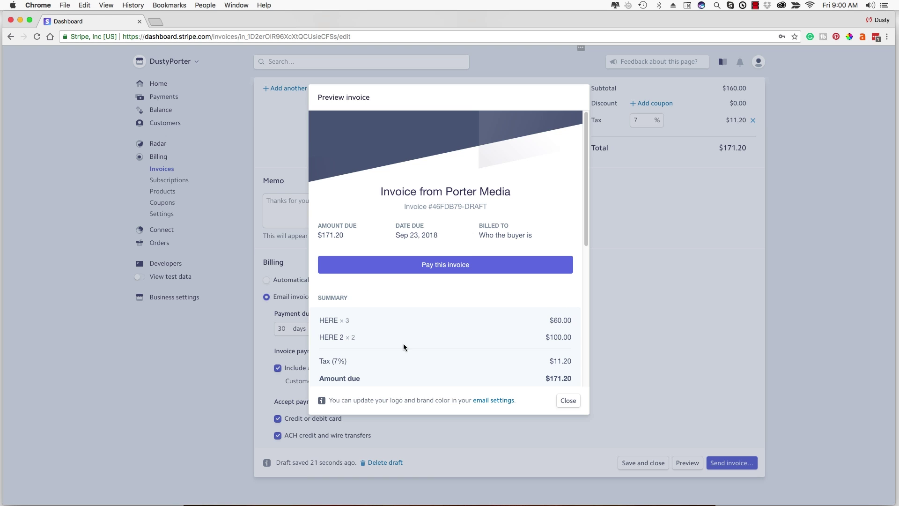
pyautogui.scroll(-3, 403, 347)
pyautogui.scroll(3, 404, 347)
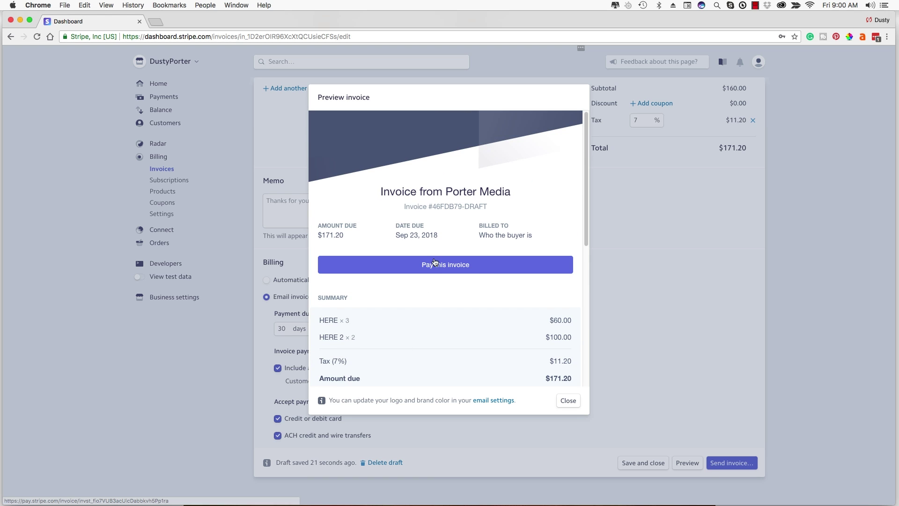
pyautogui.click(567, 401)
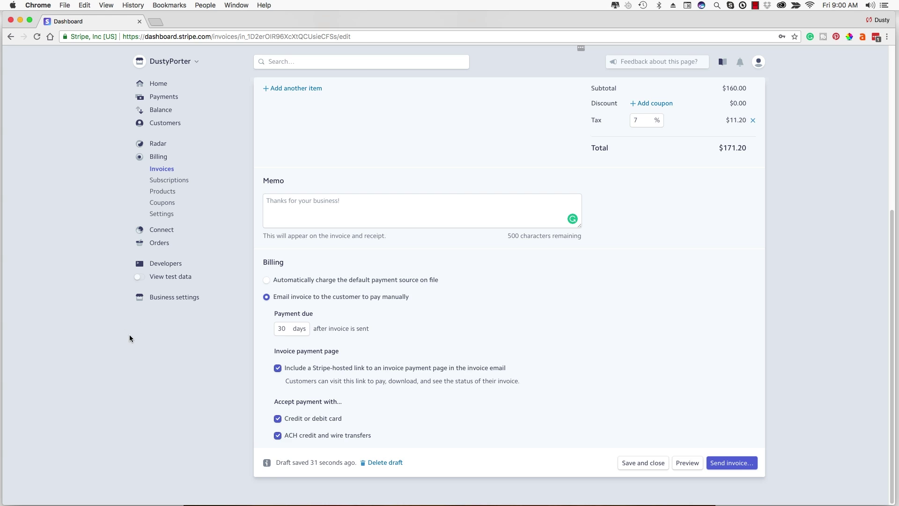
pyautogui.scroll(5, 129, 336)
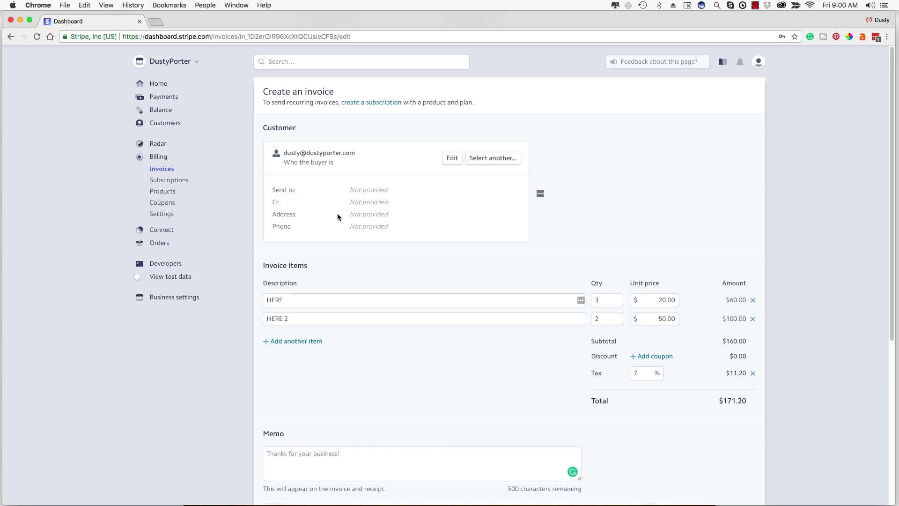
# Start a subscription for the 'Who the buyer is' customer, find no products, and return Home.
pyautogui.click(181, 183)
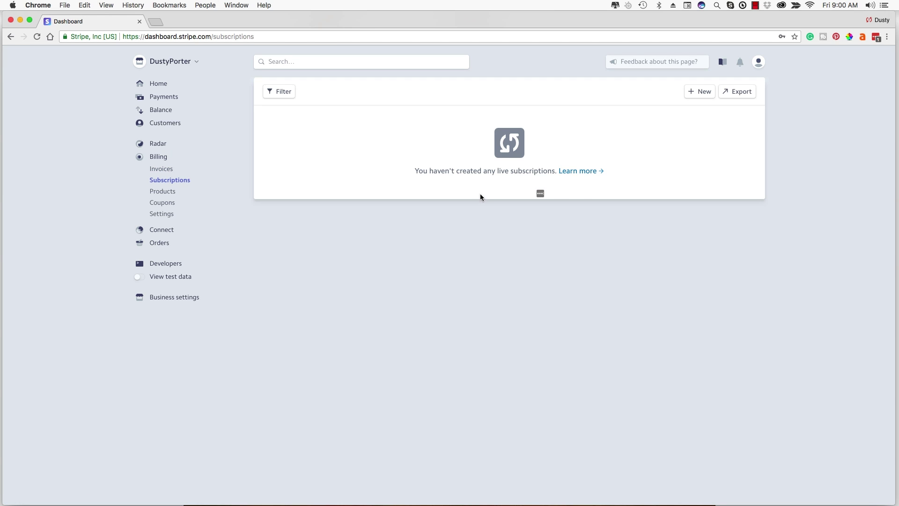
pyautogui.click(696, 93)
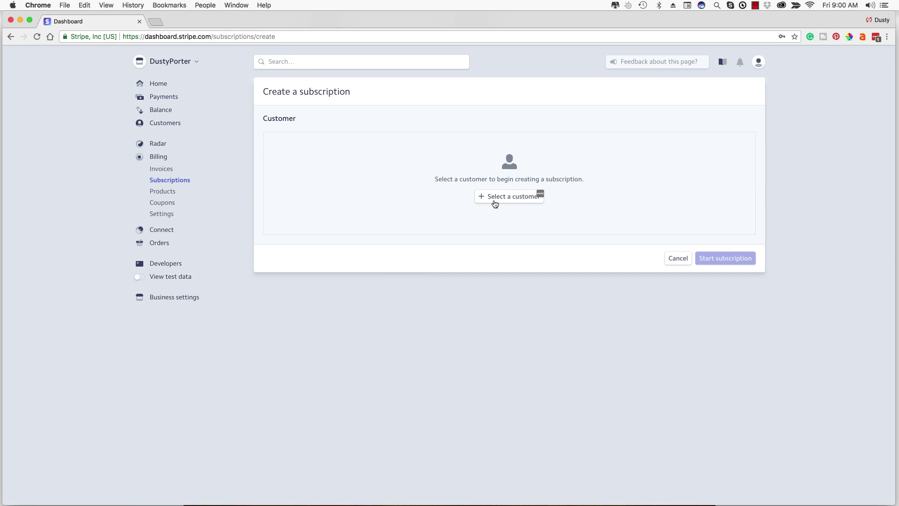
pyautogui.click(495, 197)
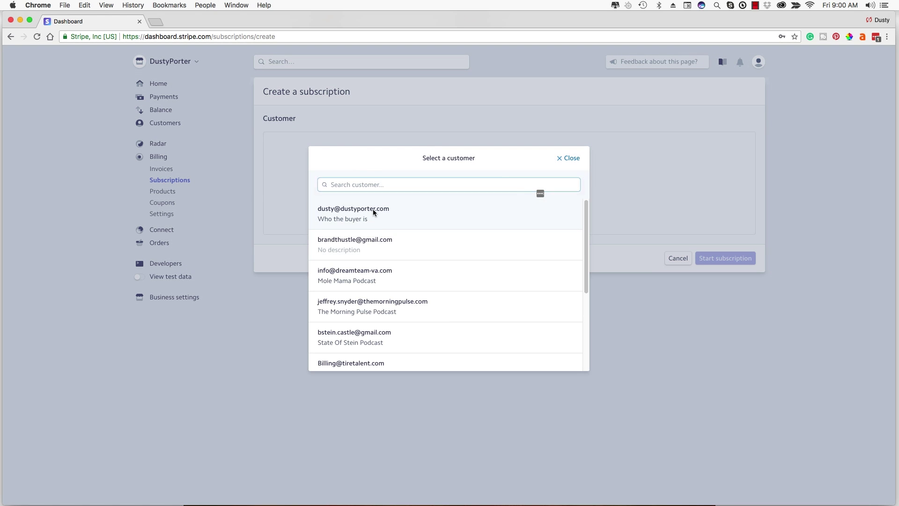
pyautogui.click(373, 208)
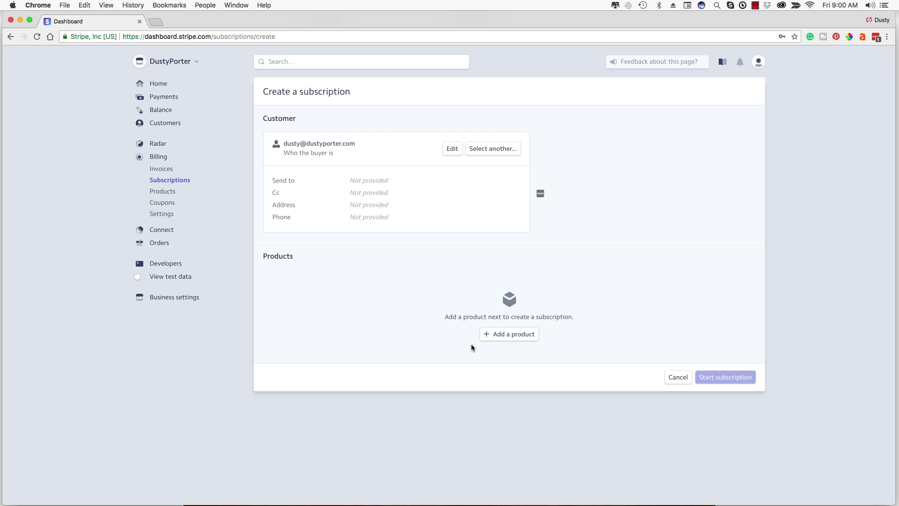
pyautogui.click(510, 334)
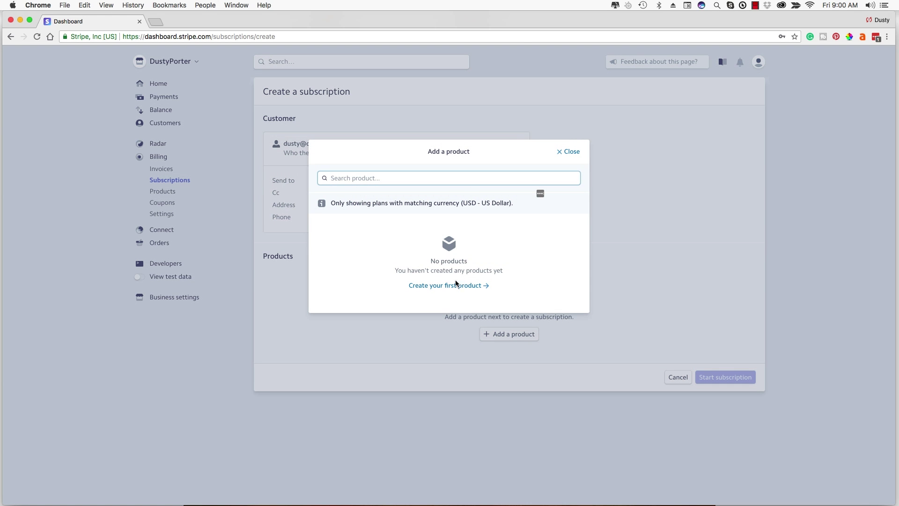
pyautogui.click(569, 151)
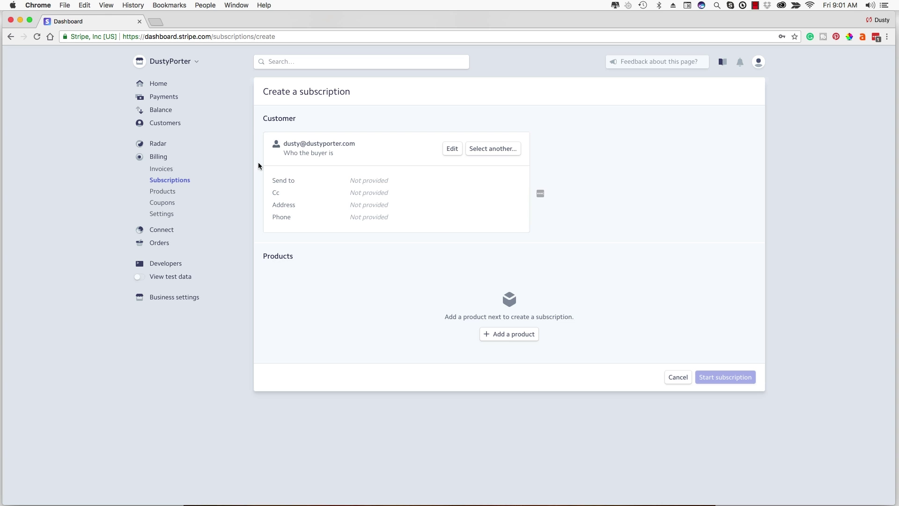
pyautogui.click(171, 83)
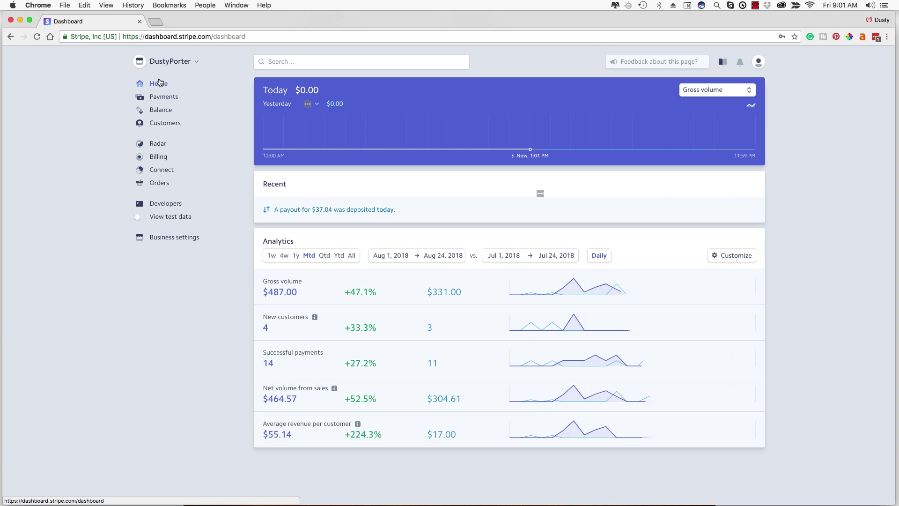